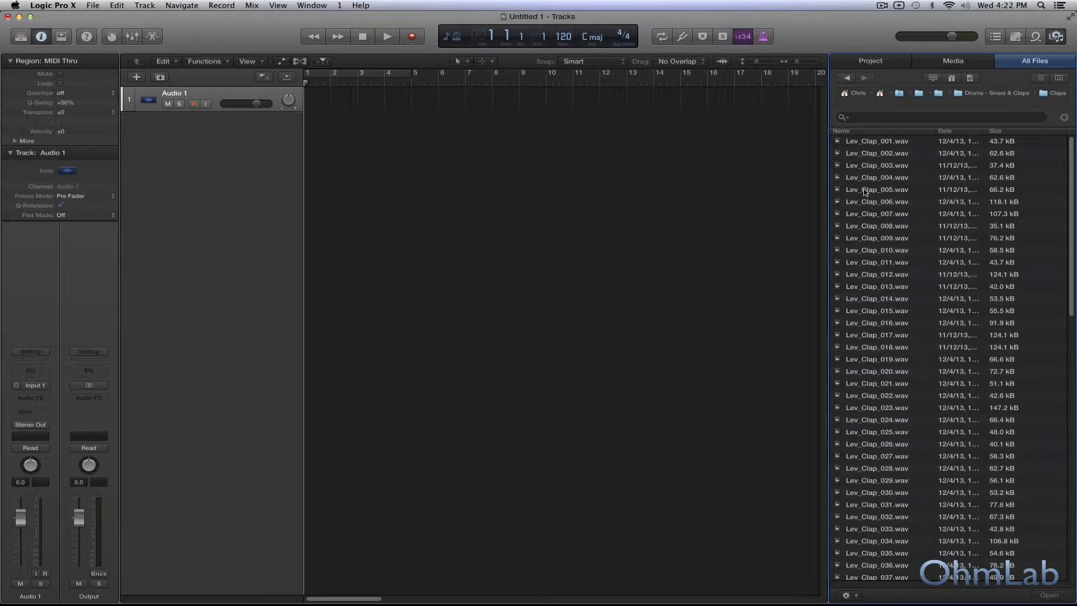
# Place Lev_Clap_005.wav at bar 1 of the first track, and Lev_Snare_003.wav at bar 2 and Lev_Snare_001.wav at bar 4 of a second track
pyautogui.moveTo(880, 191); pyautogui.dragTo(317, 98)
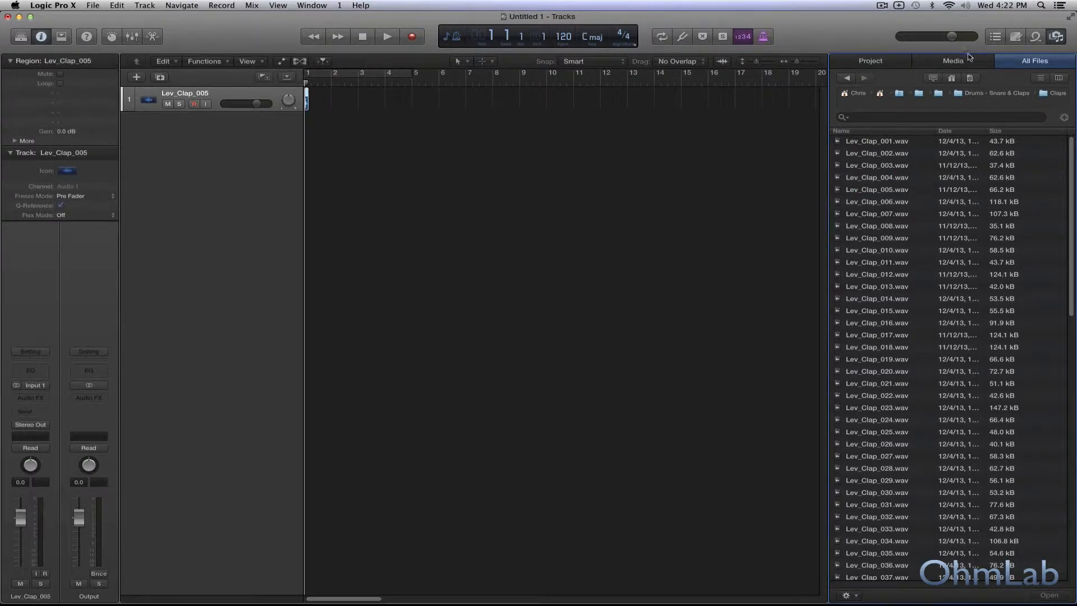
pyautogui.click(847, 78)
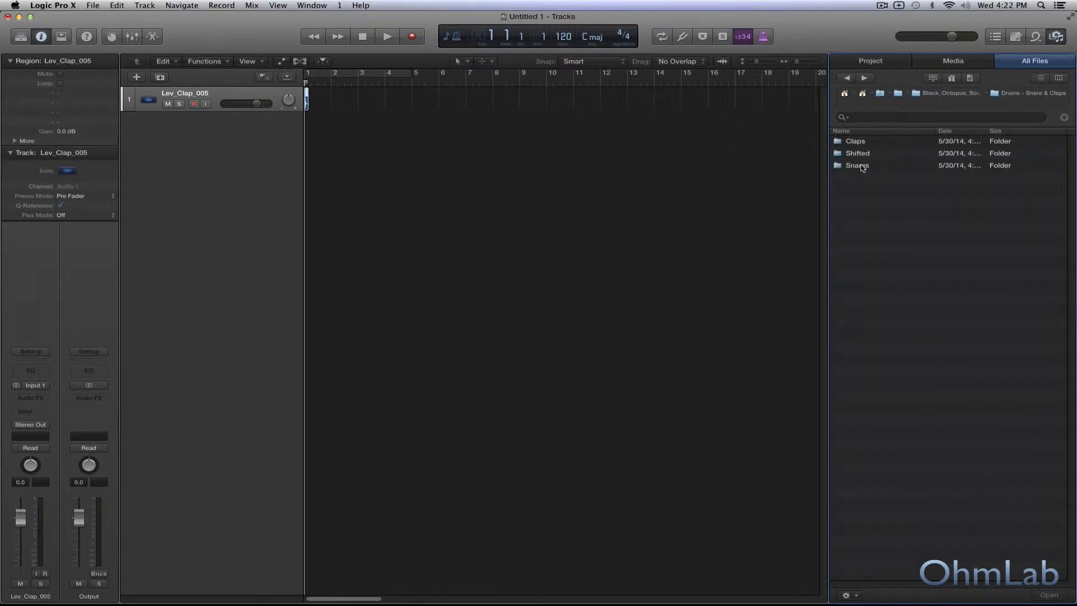
pyautogui.doubleClick(862, 167)
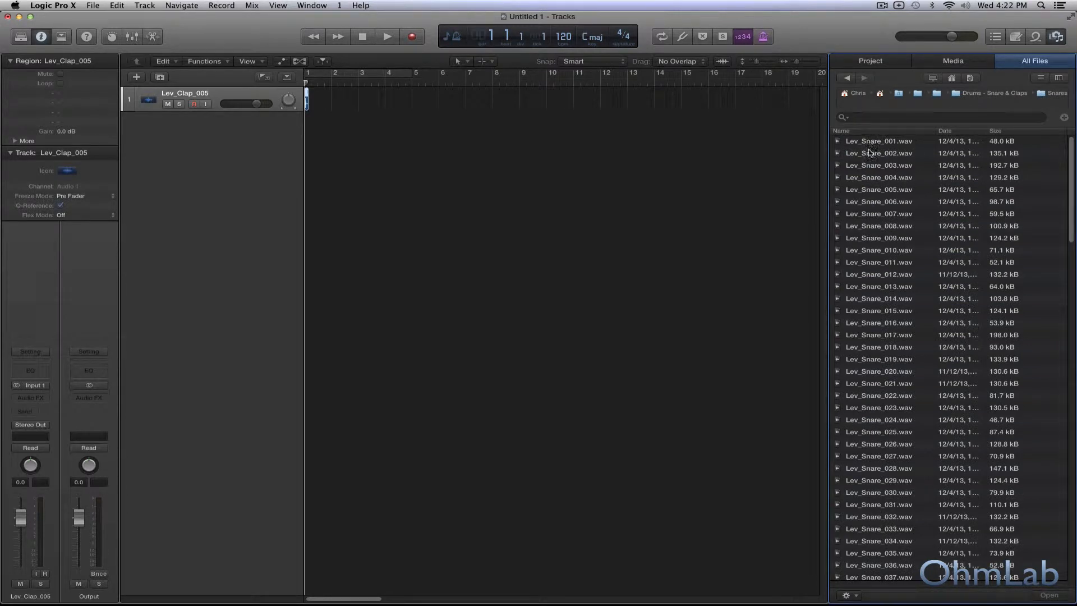
pyautogui.moveTo(878, 168); pyautogui.dragTo(337, 143)
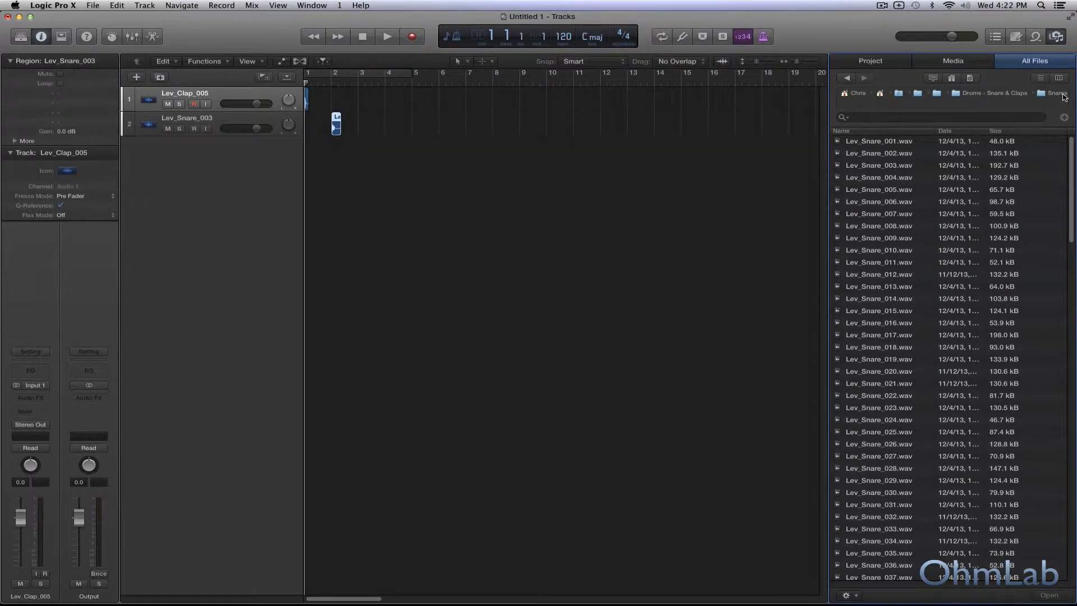
pyautogui.moveTo(863, 142); pyautogui.dragTo(392, 131)
pyautogui.click(1055, 37)
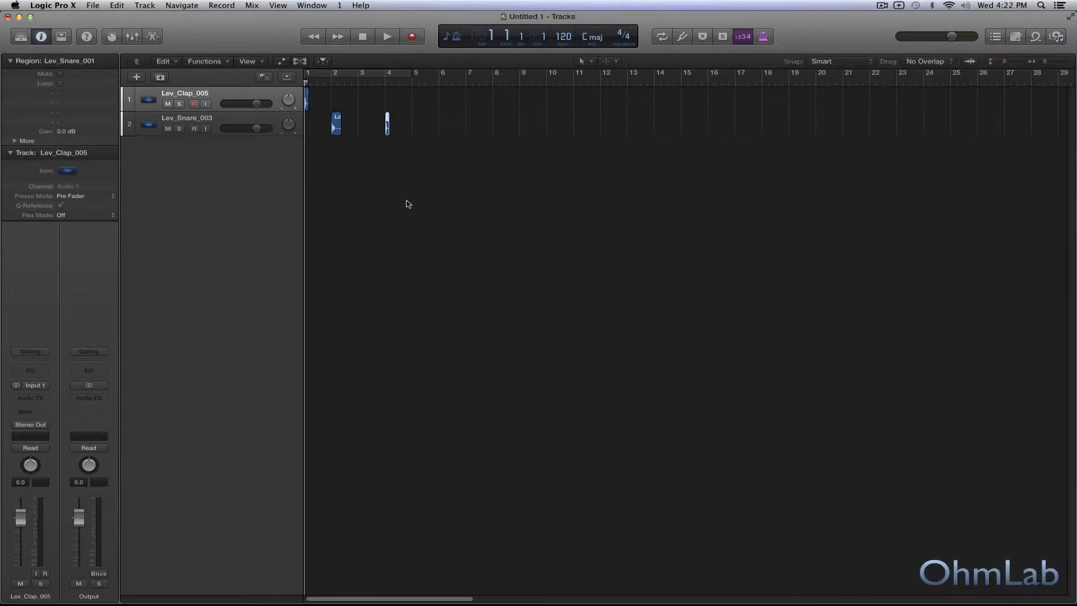
# Insert a Sample Delay on the Lev_Clap_005 track and move its window clear of the tracks
pyautogui.click(210, 95)
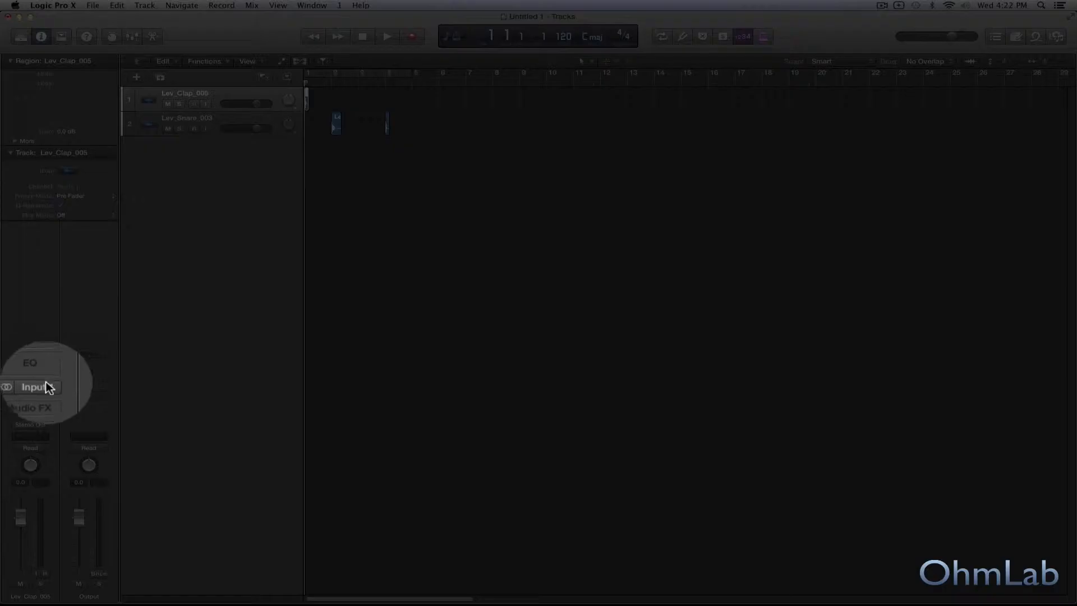
pyautogui.click(46, 398)
pyautogui.moveTo(86, 416)
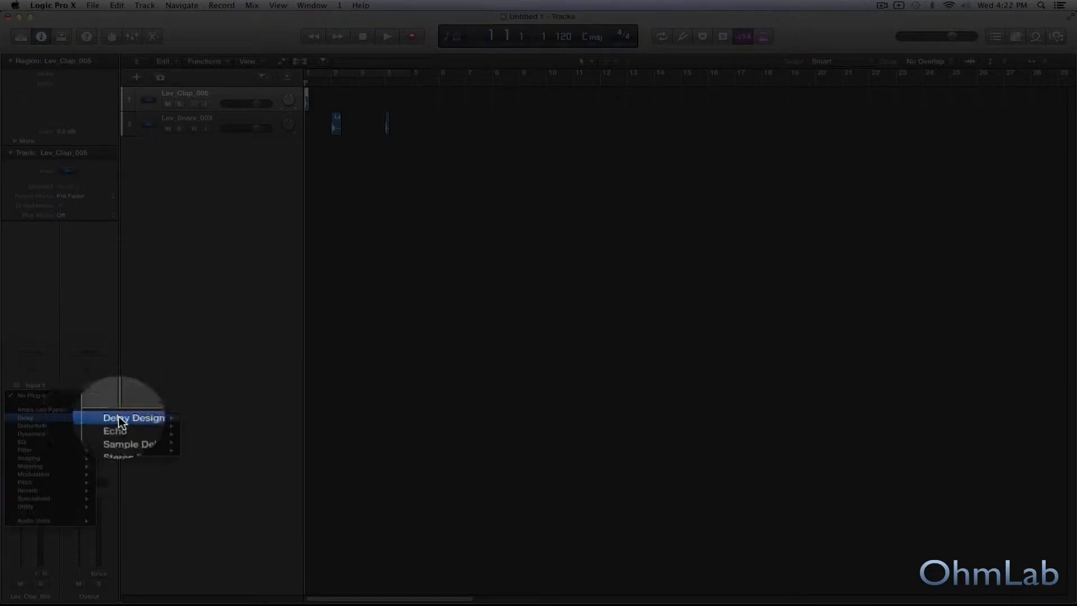
pyautogui.moveTo(144, 433)
pyautogui.click(193, 434)
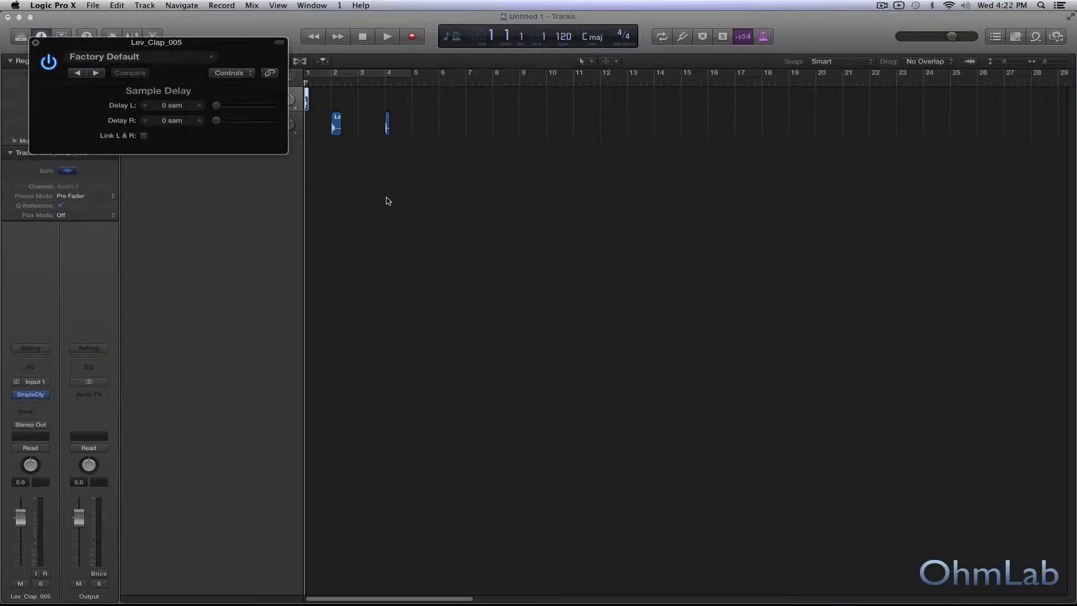
pyautogui.moveTo(185, 34); pyautogui.dragTo(541, 198)
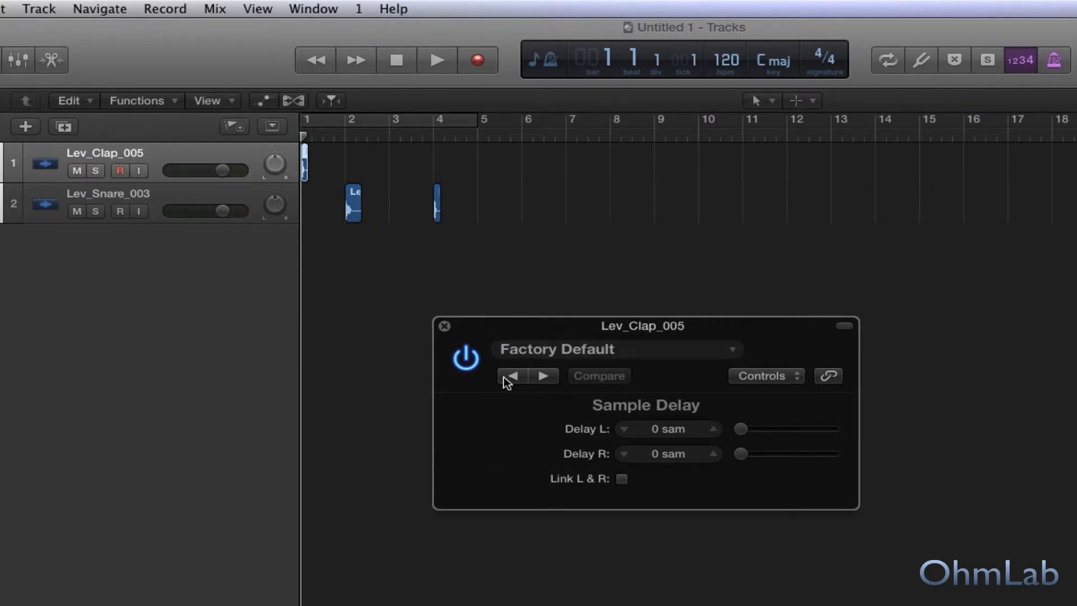
# Try linking the left and right delays in the clap's Sample Delay
pyautogui.click(621, 479)
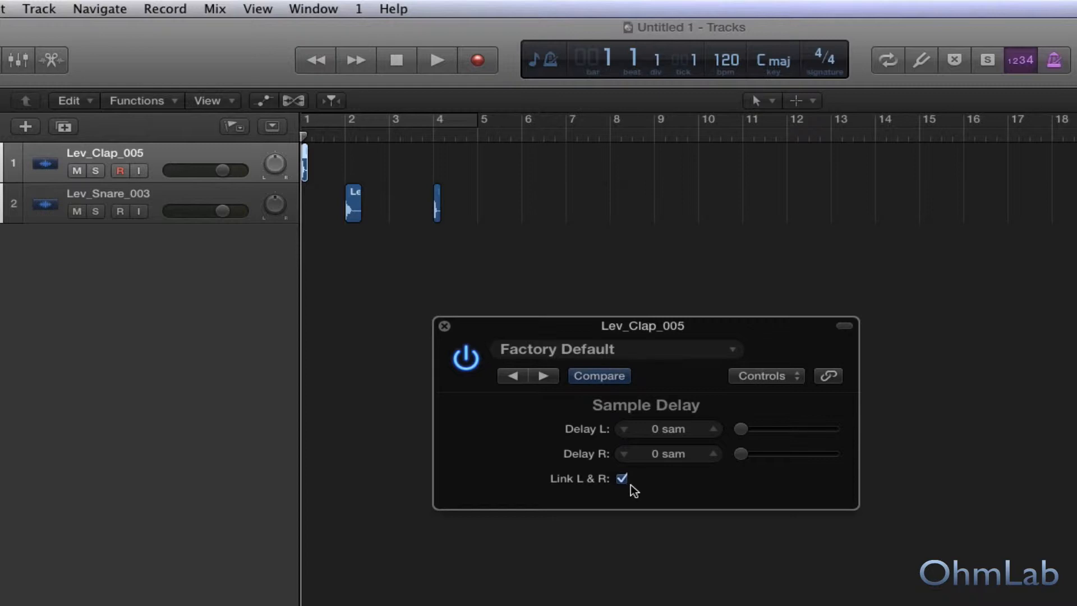
pyautogui.moveTo(742, 428); pyautogui.dragTo(705, 429)
# Set a half-bar cycle region over the clap at bar 1 and compare the loop with the Sample Delay bypassed and enabled
pyautogui.moveTo(306, 125); pyautogui.dragTo(344, 164)
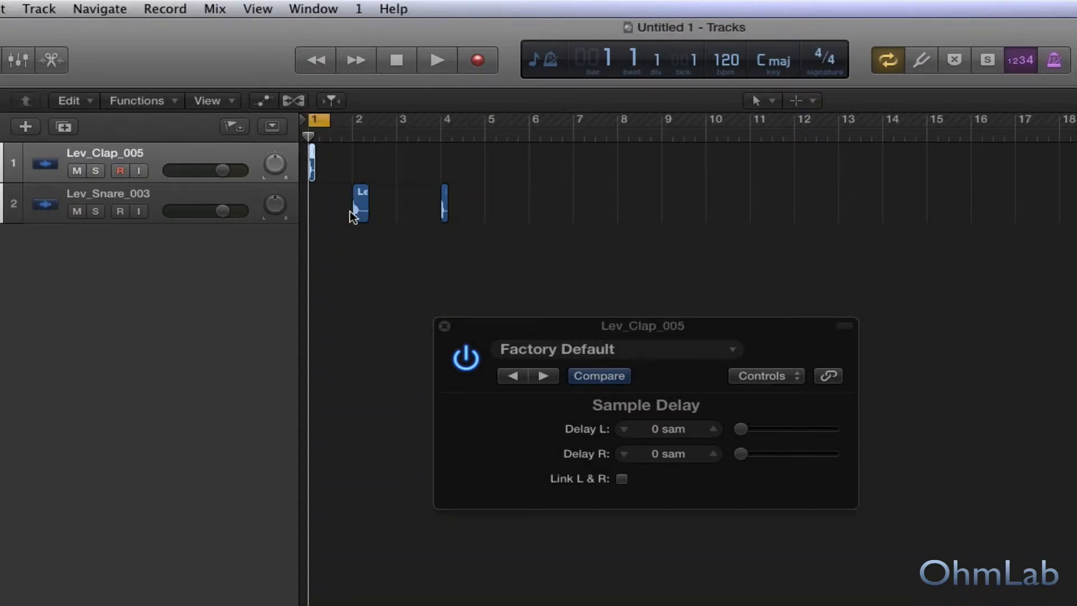
pyautogui.click(469, 366)
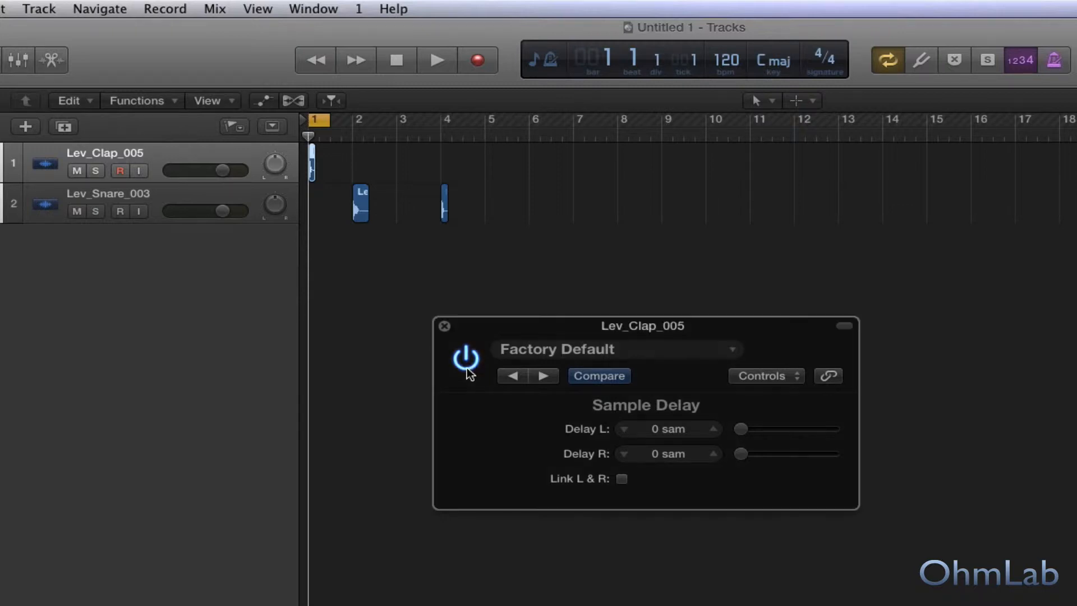
pyautogui.click(469, 365)
pyautogui.press('space')
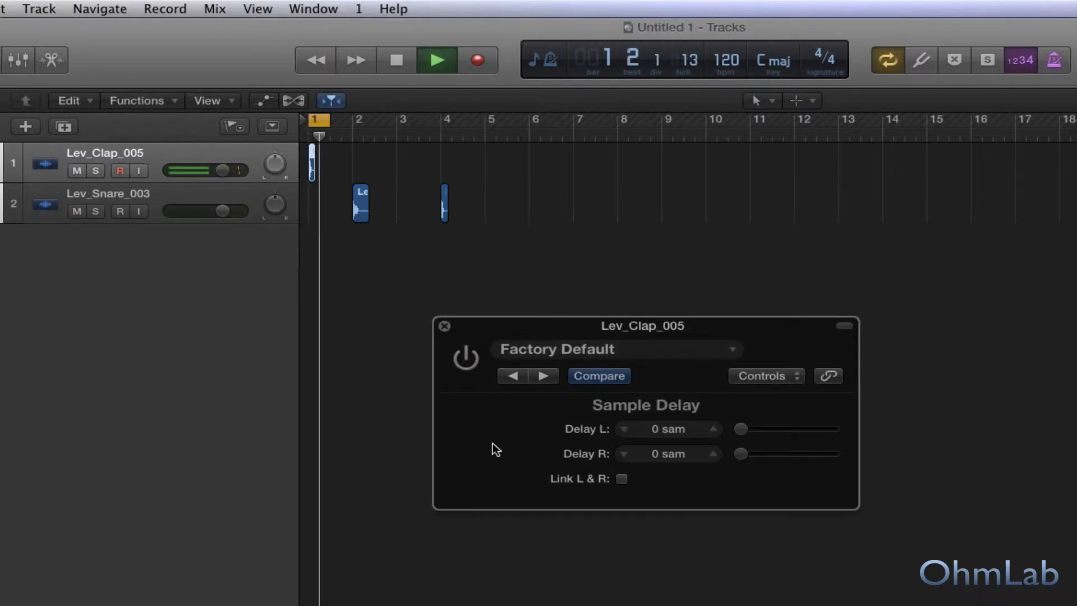
pyautogui.click(464, 362)
pyautogui.press('space')
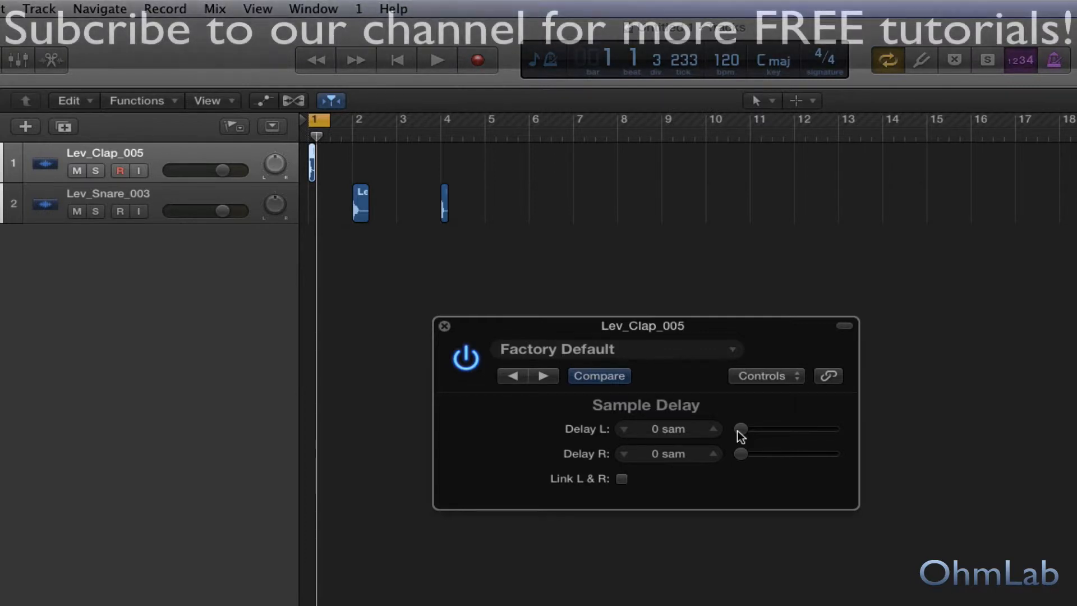
# Set the clap's left delay to 404 samples during looped playback and compare it against the bypassed sound
pyautogui.press('space')
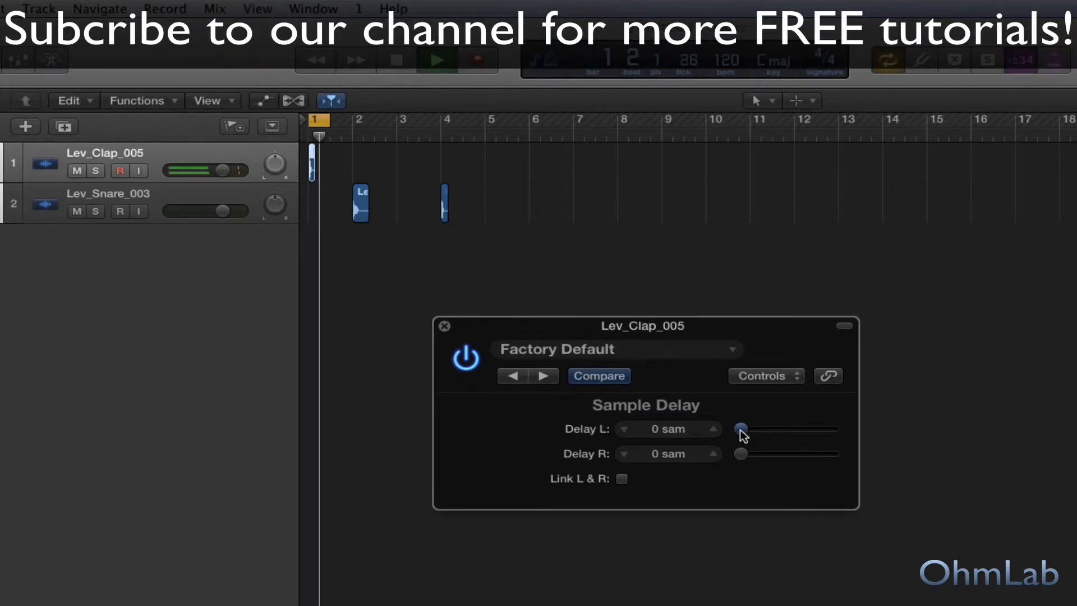
pyautogui.moveTo(741, 430); pyautogui.dragTo(743, 429)
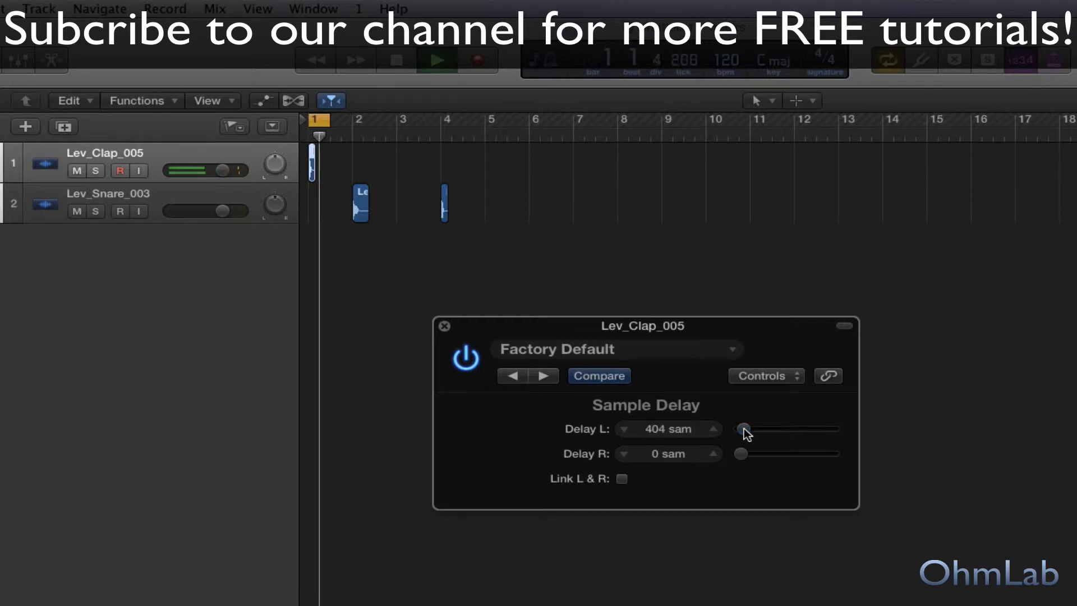
pyautogui.click(477, 364)
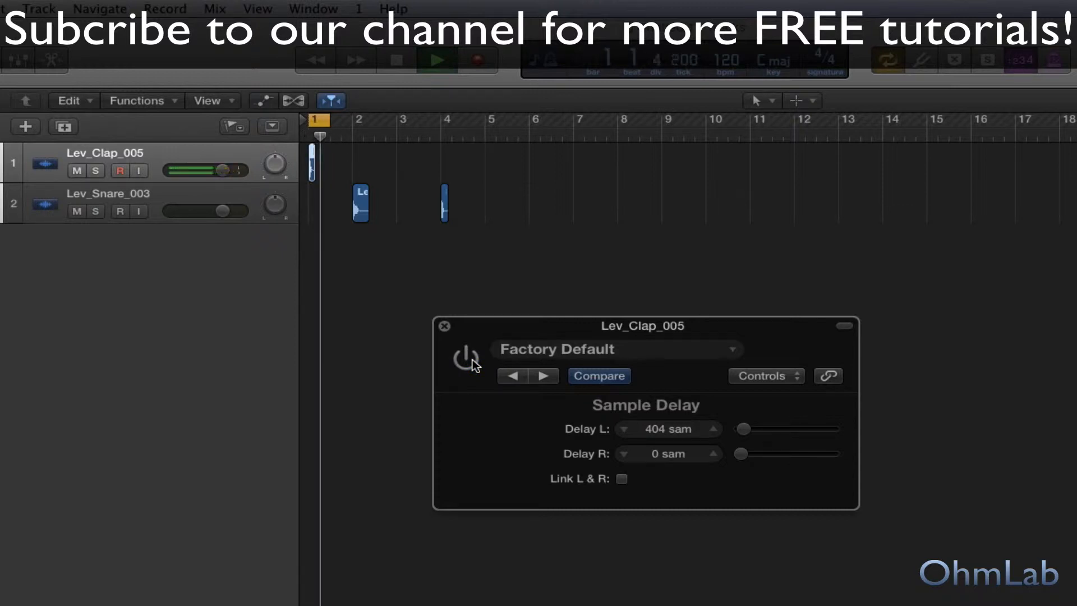
pyautogui.click(473, 363)
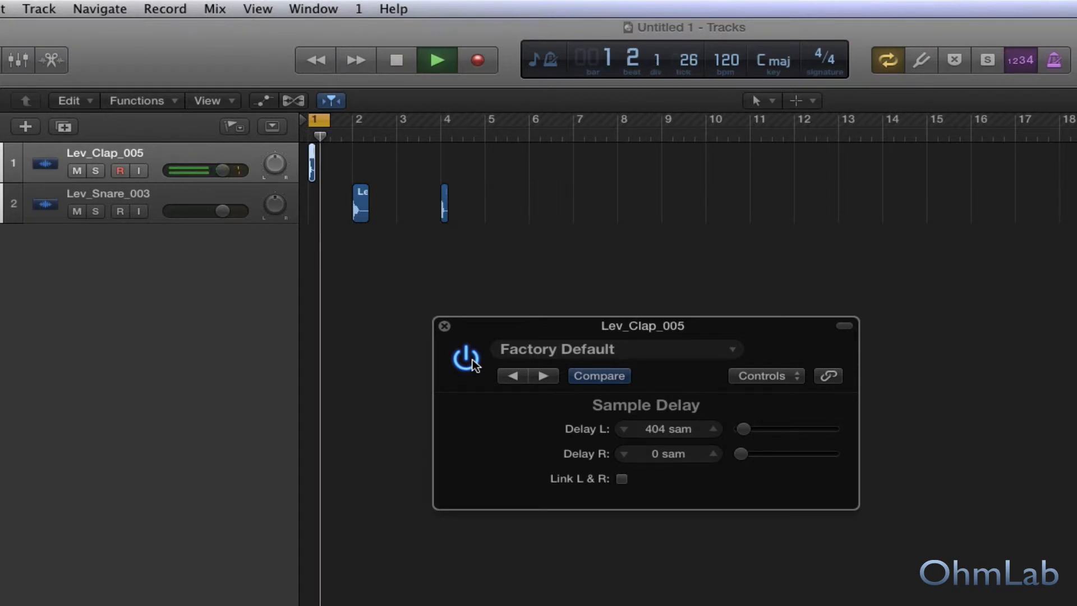
pyautogui.press('space')
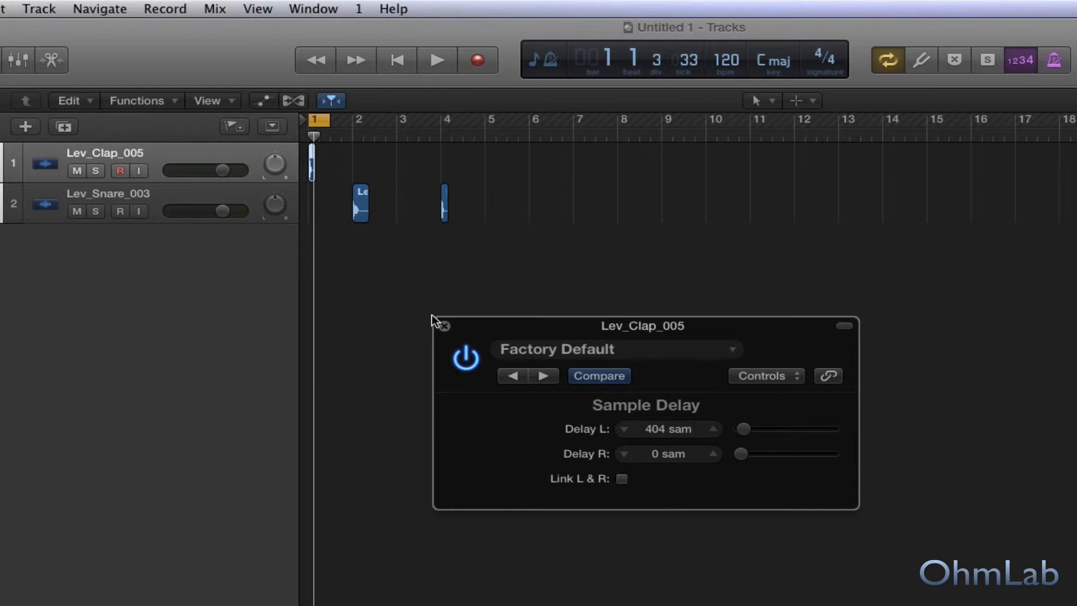
# Close the clap's Sample Delay window, shift the cycle region to bar 2 and audition the unprocessed snare
pyautogui.click(445, 325)
pyautogui.moveTo(323, 120); pyautogui.dragTo(362, 121)
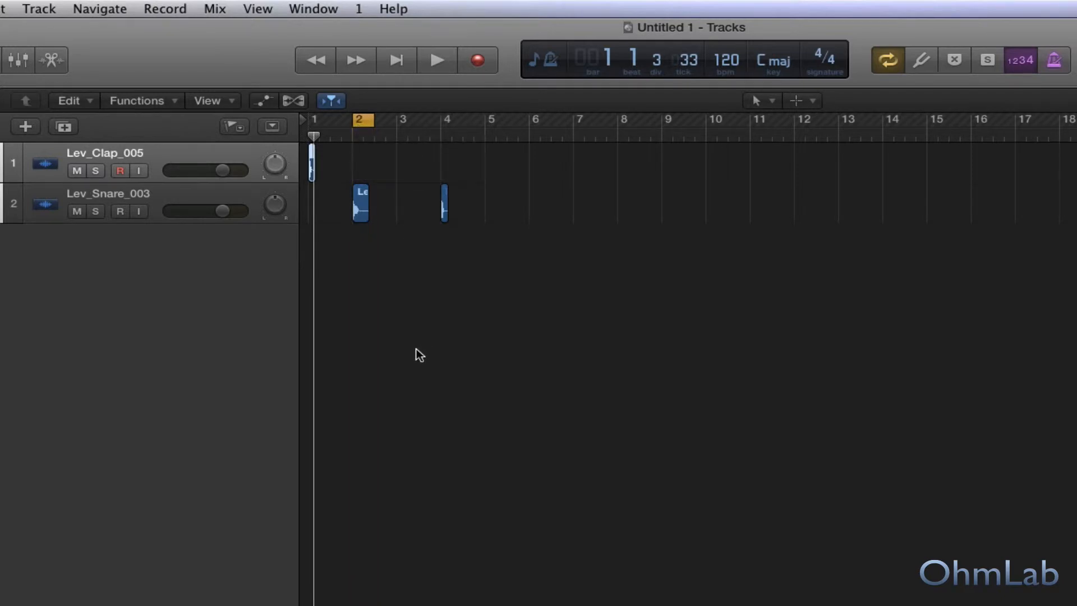
pyautogui.press('space')
pyautogui.press('space')
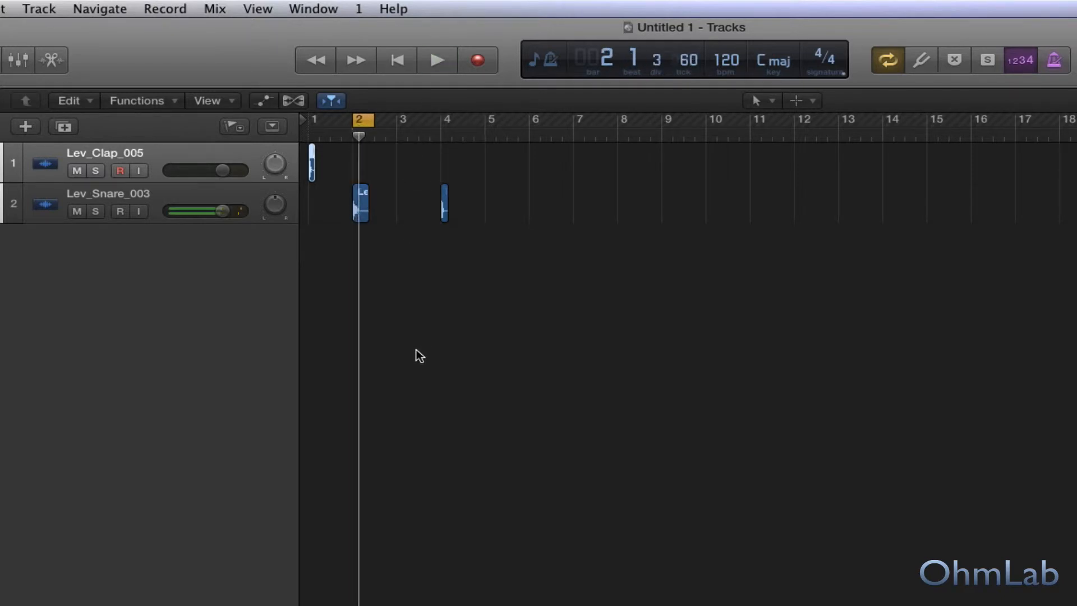
# Add a Sample Delay to the Lev_Snare_003 track and set its left delay to 404 samples while the snare loops
pyautogui.click(167, 197)
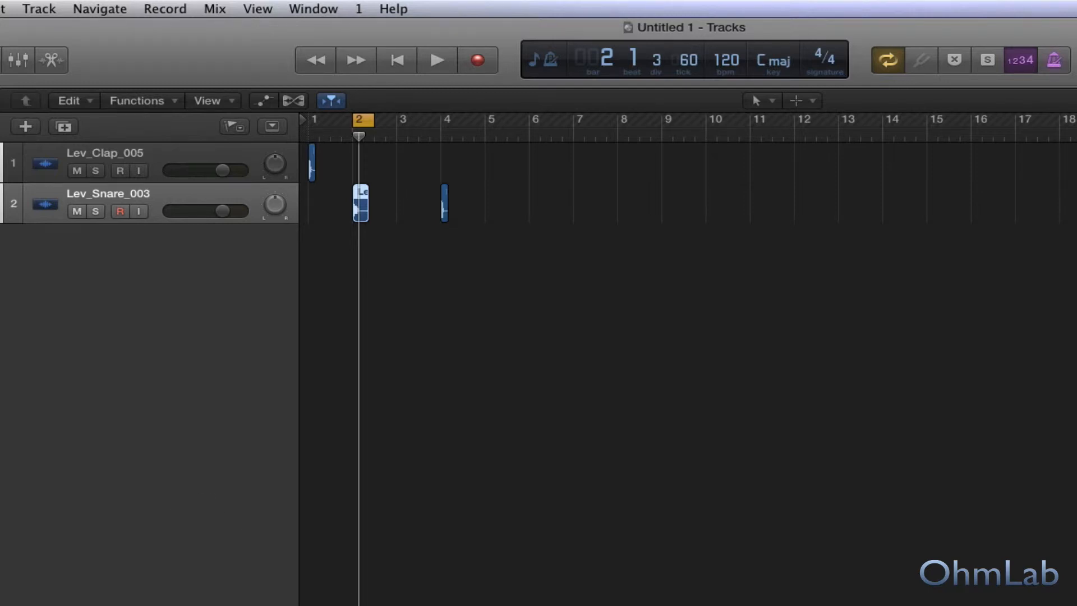
pyautogui.press('v')
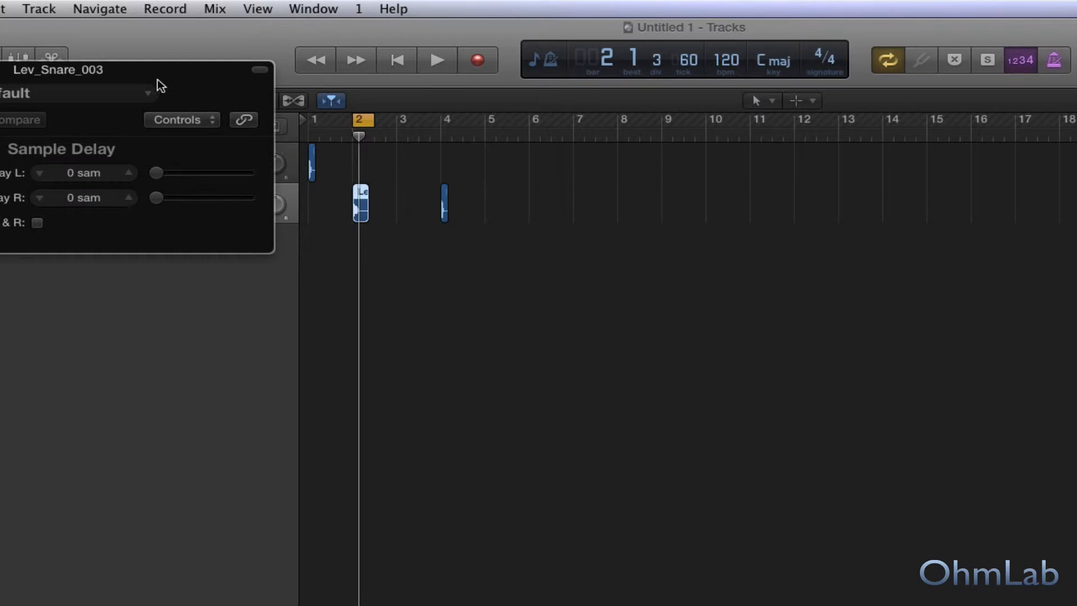
pyautogui.moveTo(159, 86); pyautogui.dragTo(600, 268)
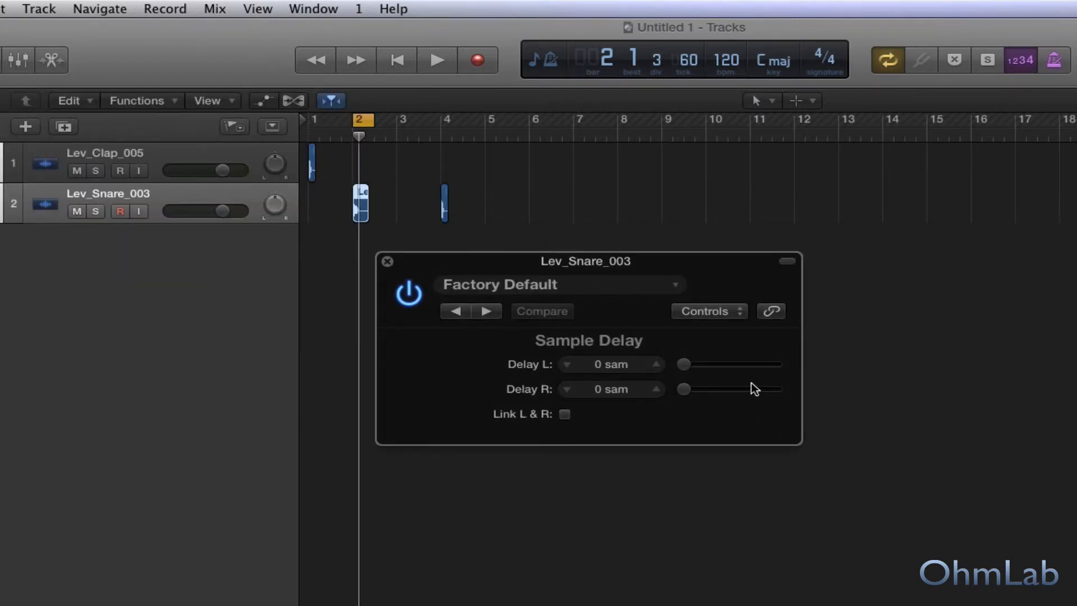
pyautogui.press('space')
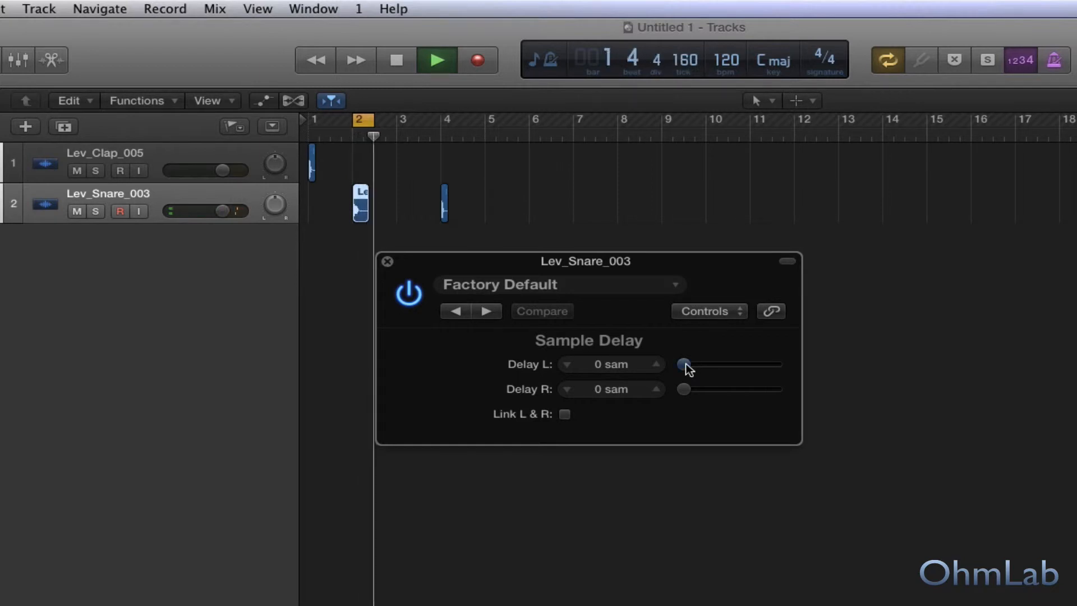
pyautogui.moveTo(685, 363); pyautogui.dragTo(691, 364)
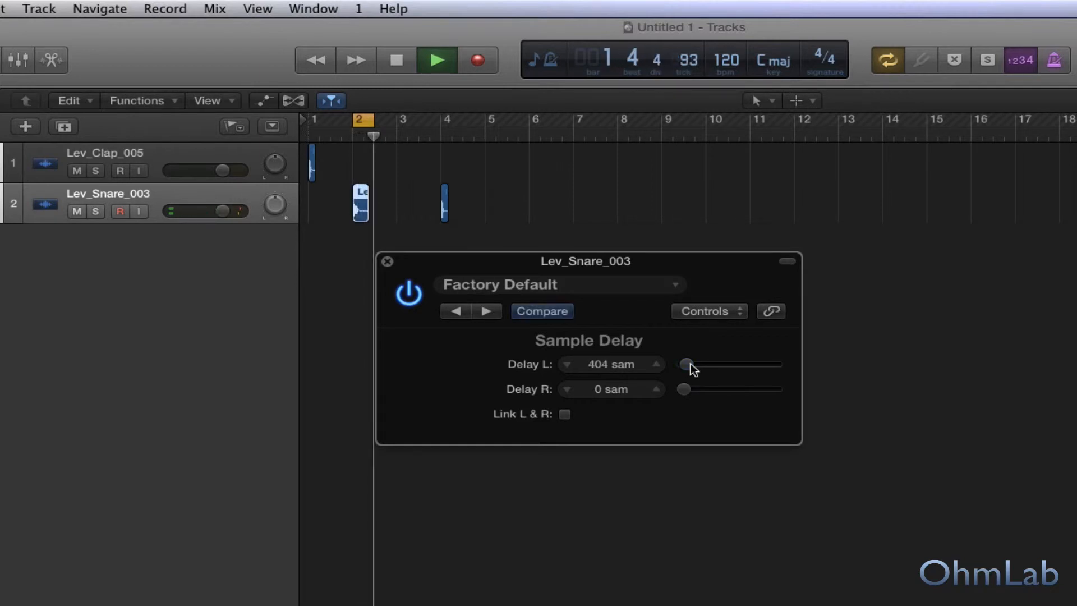
# Toggle the snare's Sample Delay on and off to compare the sound, leave it bypassed and stop playback
pyautogui.click(409, 294)
pyautogui.click(409, 294)
pyautogui.click(409, 293)
pyautogui.press('space')
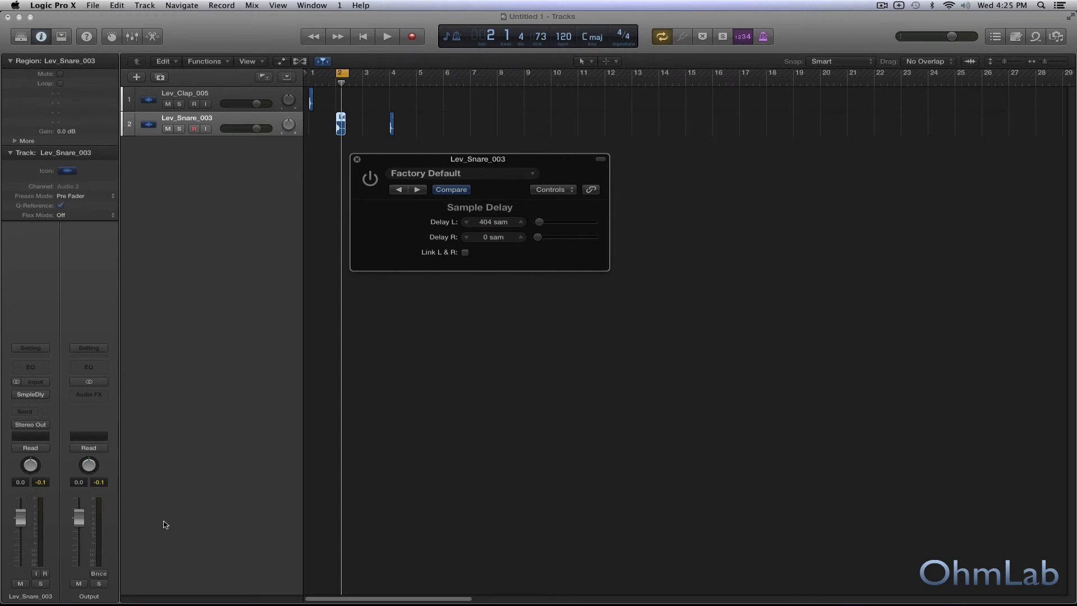
# Insert a MultiMeter on the Output channel, move it below the tracks and close the snare's Sample Delay window
pyautogui.click(111, 594)
pyautogui.click(99, 395)
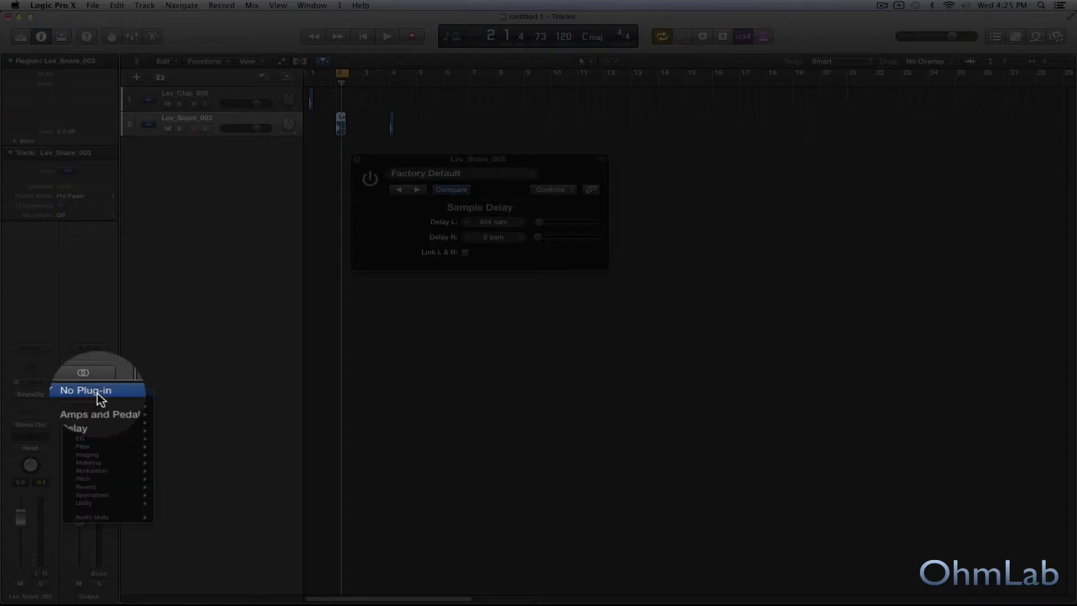
pyautogui.moveTo(113, 462)
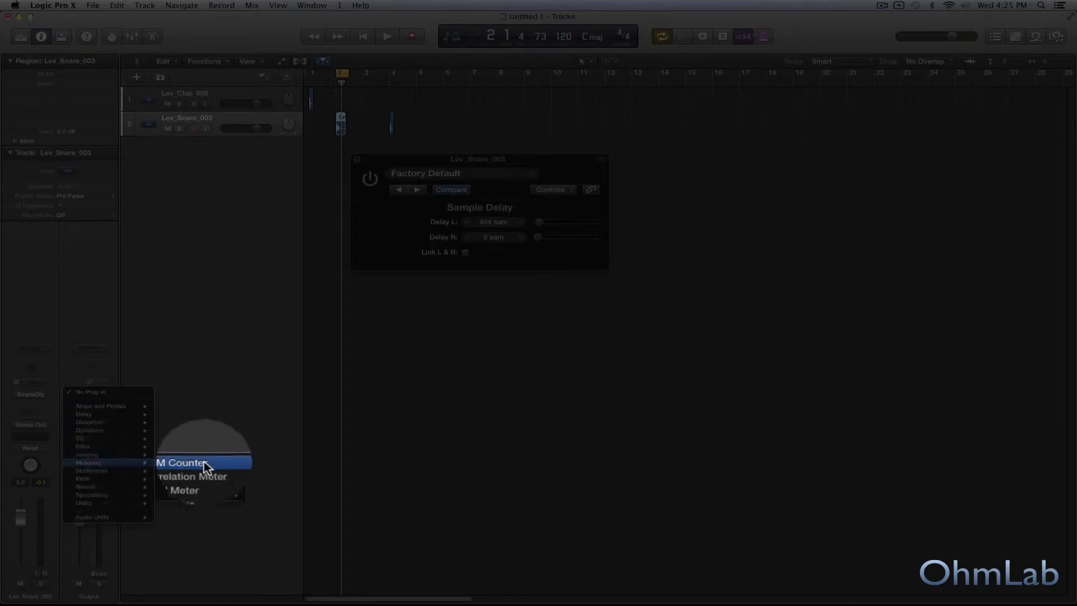
pyautogui.moveTo(204, 486)
pyautogui.click(272, 485)
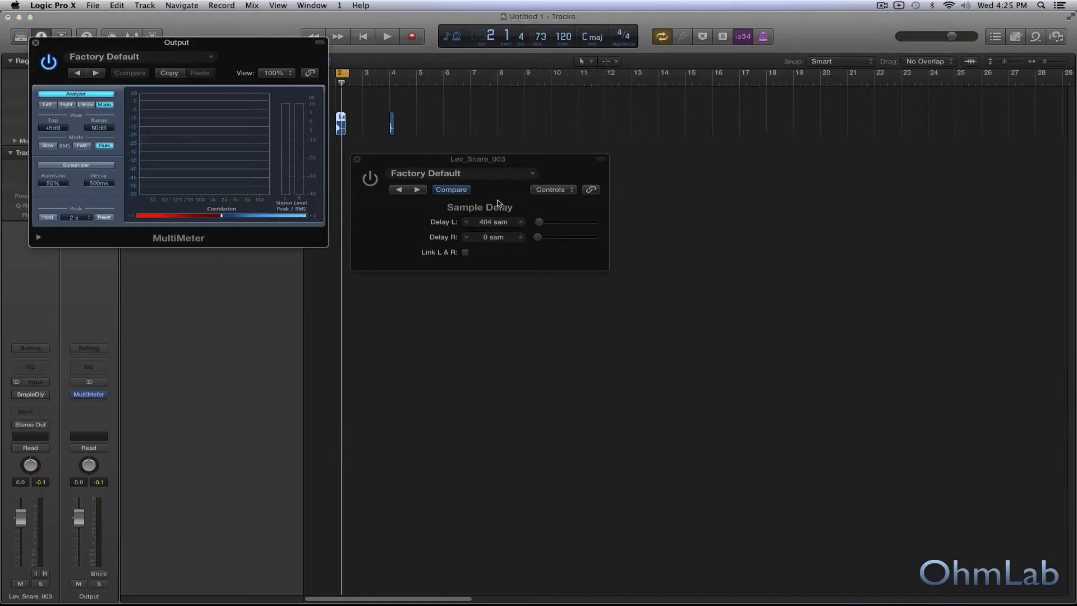
pyautogui.moveTo(280, 50); pyautogui.dragTo(619, 281)
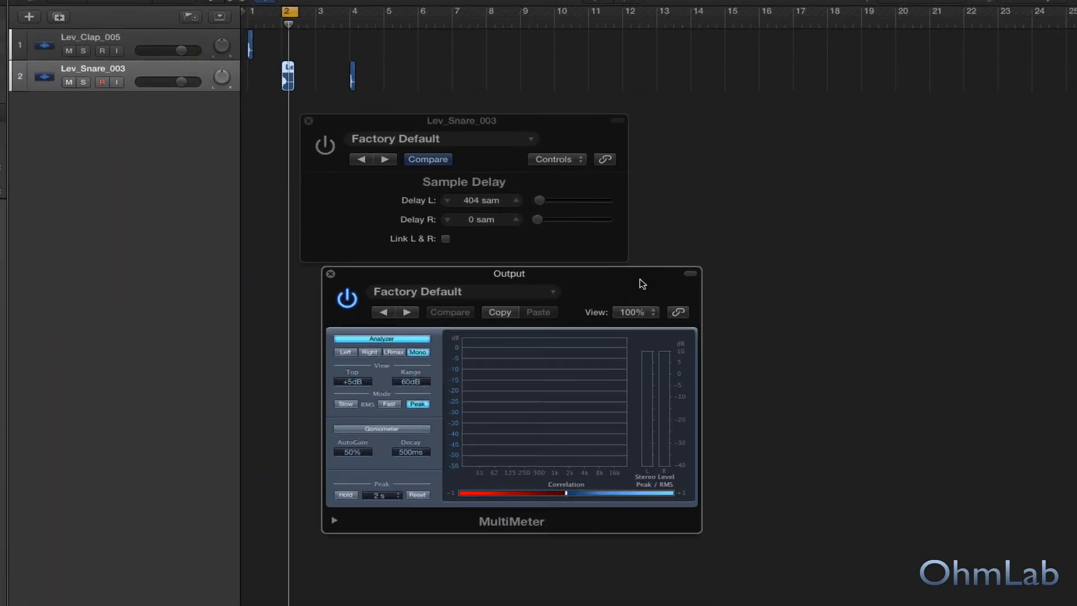
pyautogui.click(303, 117)
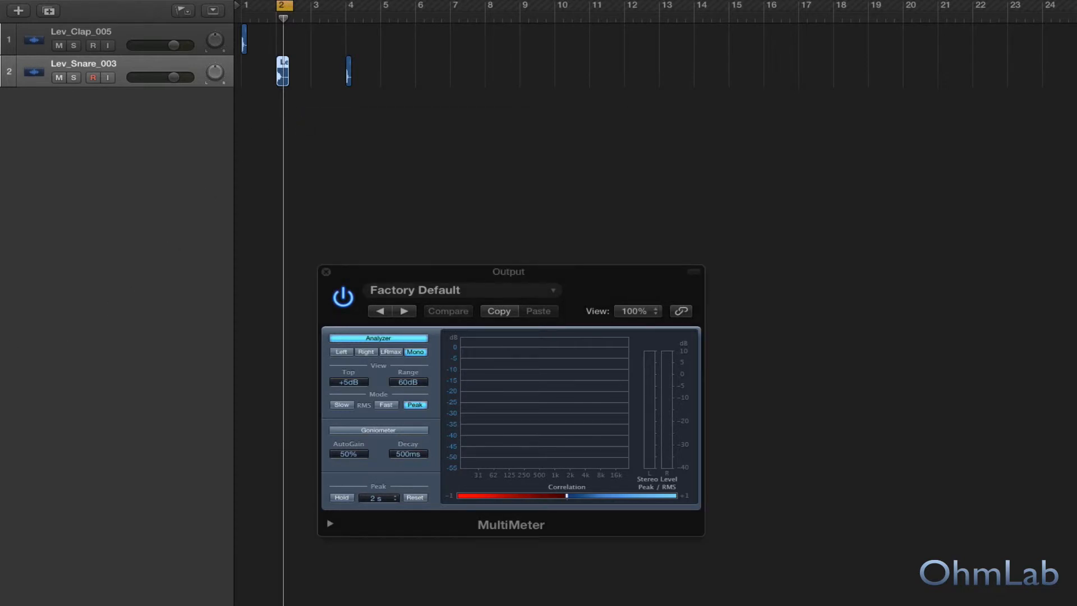
# Switch the MultiMeter to the Goniometer, move the cycle region back to bar 1 and play the Lev_Clap_005 track
pyautogui.click(153, 32)
pyautogui.moveTo(283, 7); pyautogui.dragTo(248, 7)
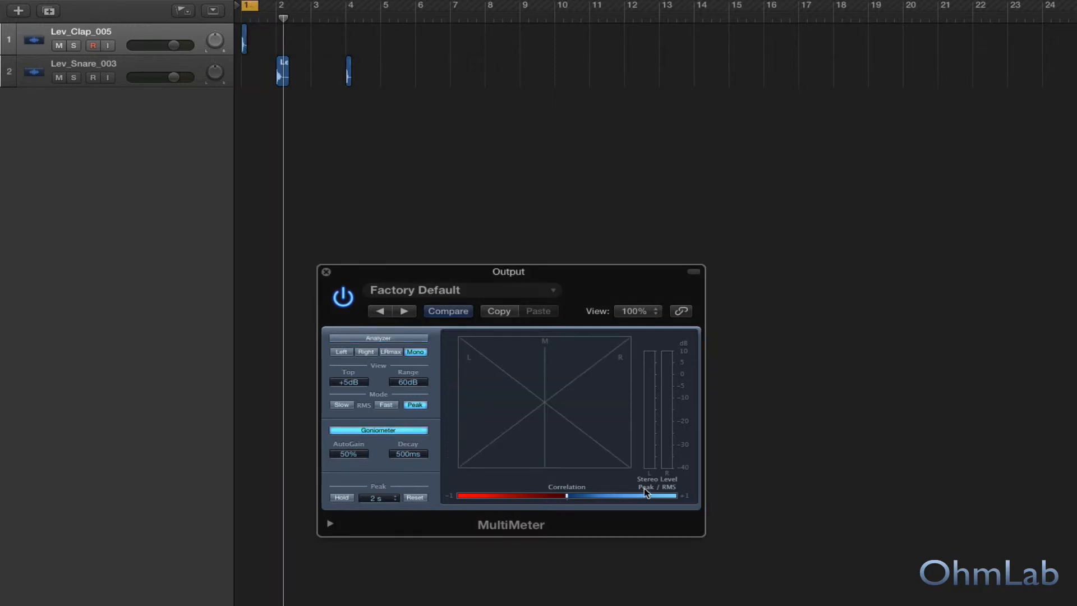
pyautogui.click(103, 36)
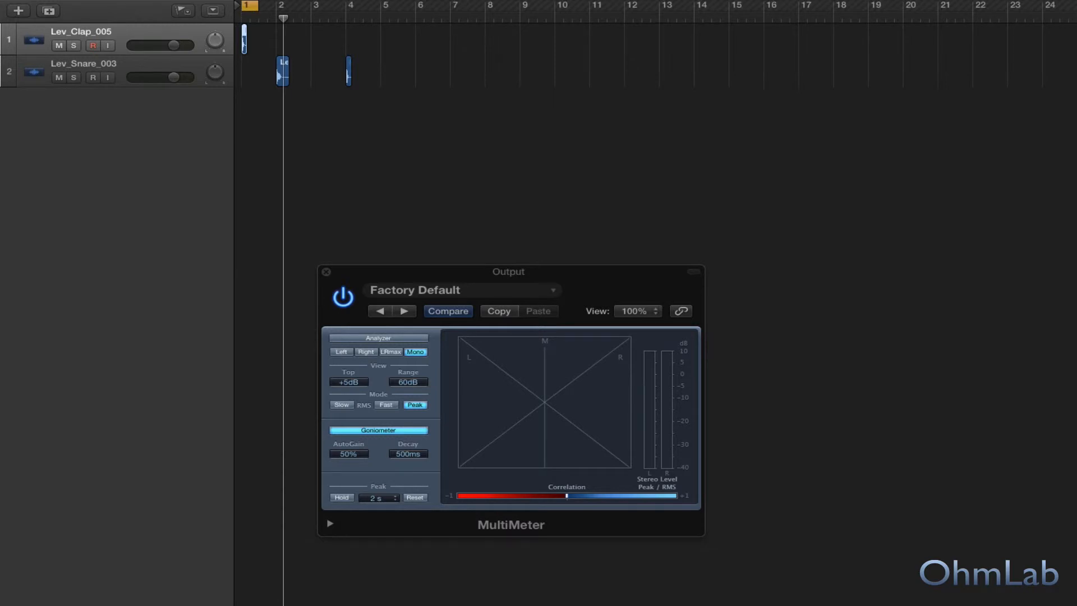
pyautogui.press('space')
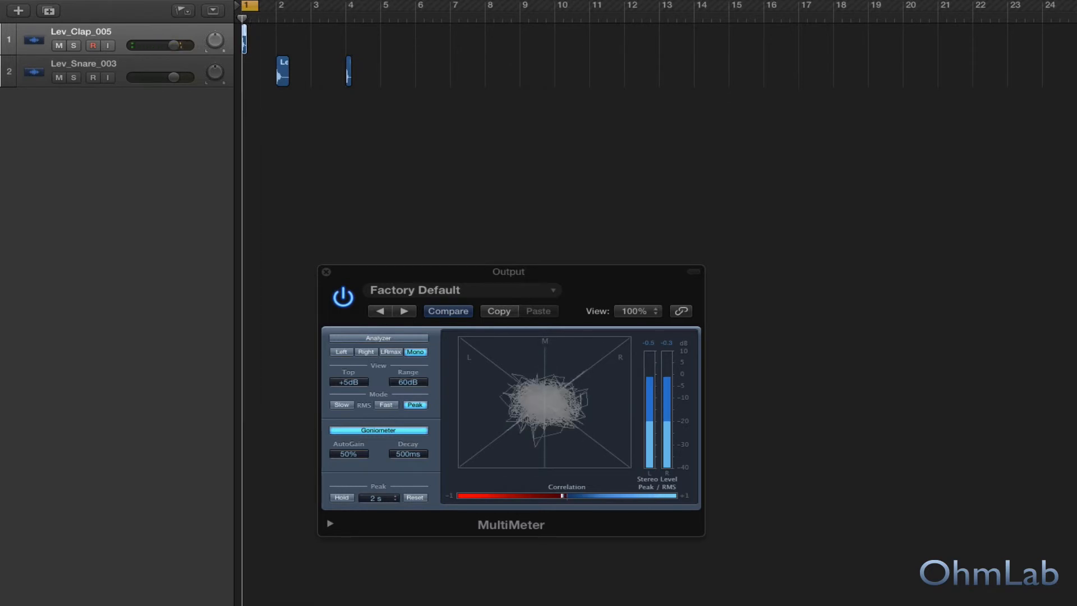
# Stop the clap, move the cycle region to bar 2 and play the Lev_Snare_003 track to check its stereo image
pyautogui.press('space')
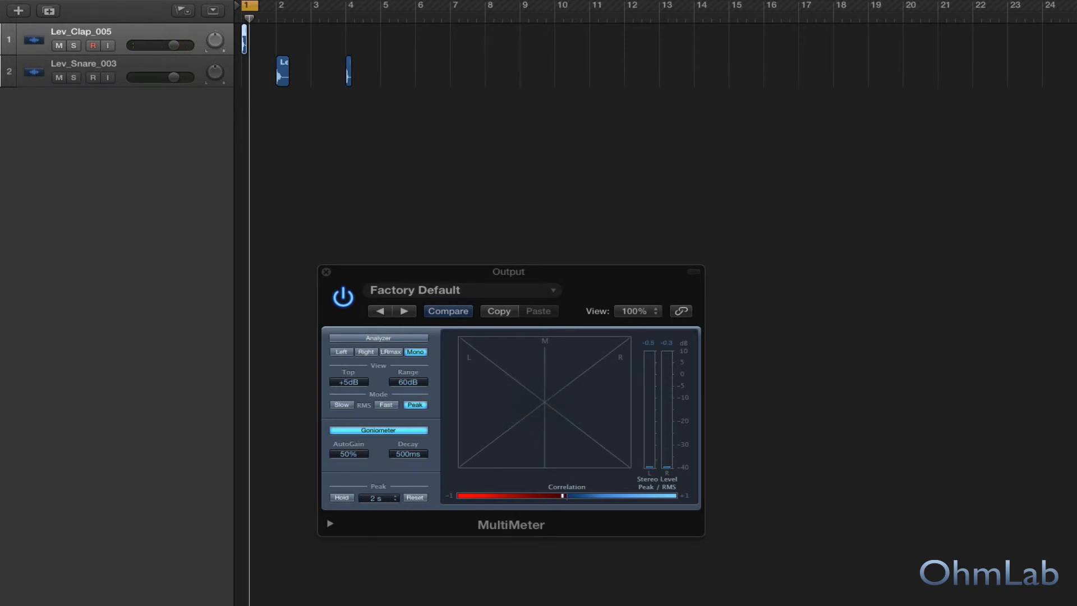
pyautogui.moveTo(251, 4); pyautogui.dragTo(283, 5)
pyautogui.click(140, 62)
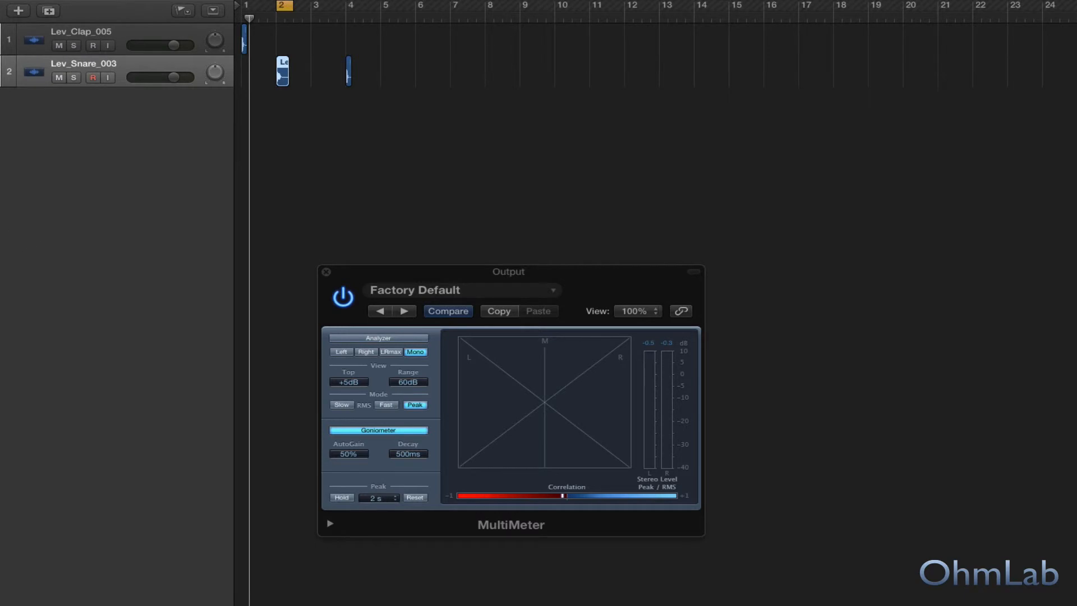
pyautogui.press('space')
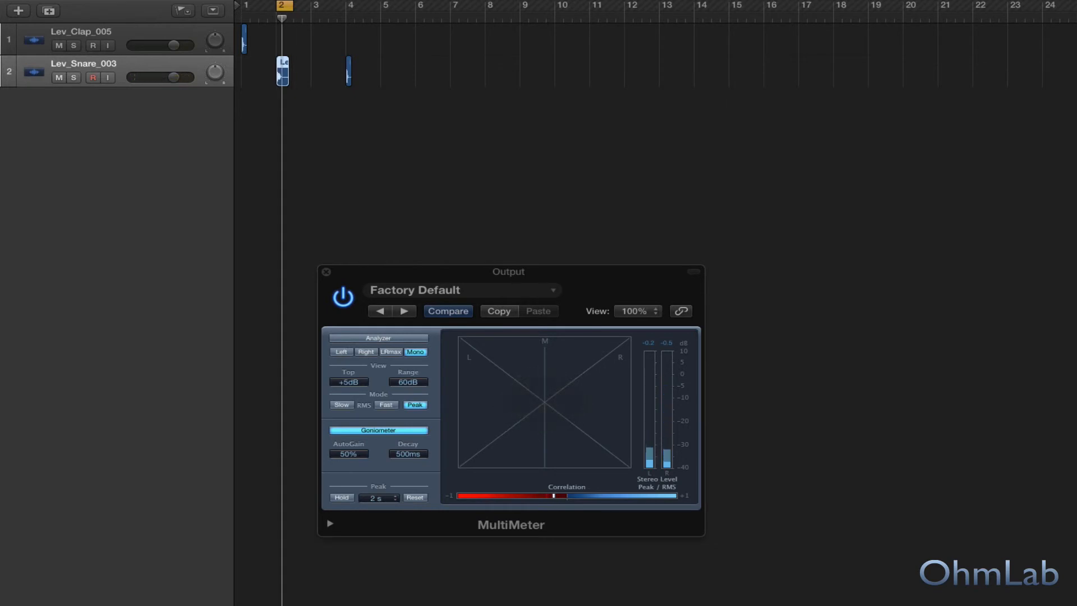
# Set the snare's left Sample Delay to 303 samples, audition it against the correlation meter and close its plug-in window
pyautogui.moveTo(539, 199); pyautogui.dragTo(539, 200)
pyautogui.press('space')
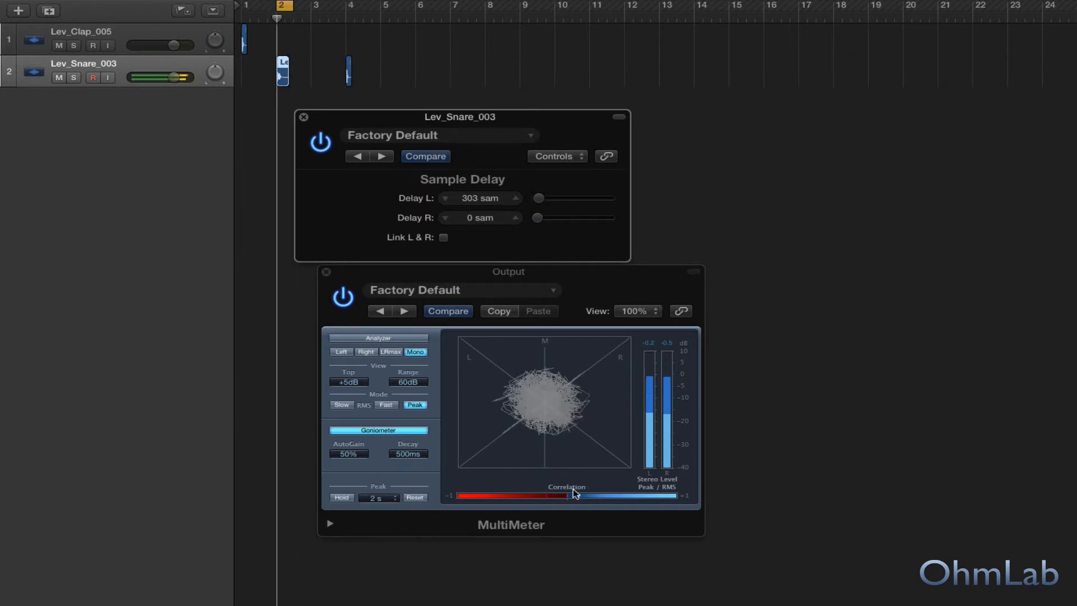
pyautogui.press('space')
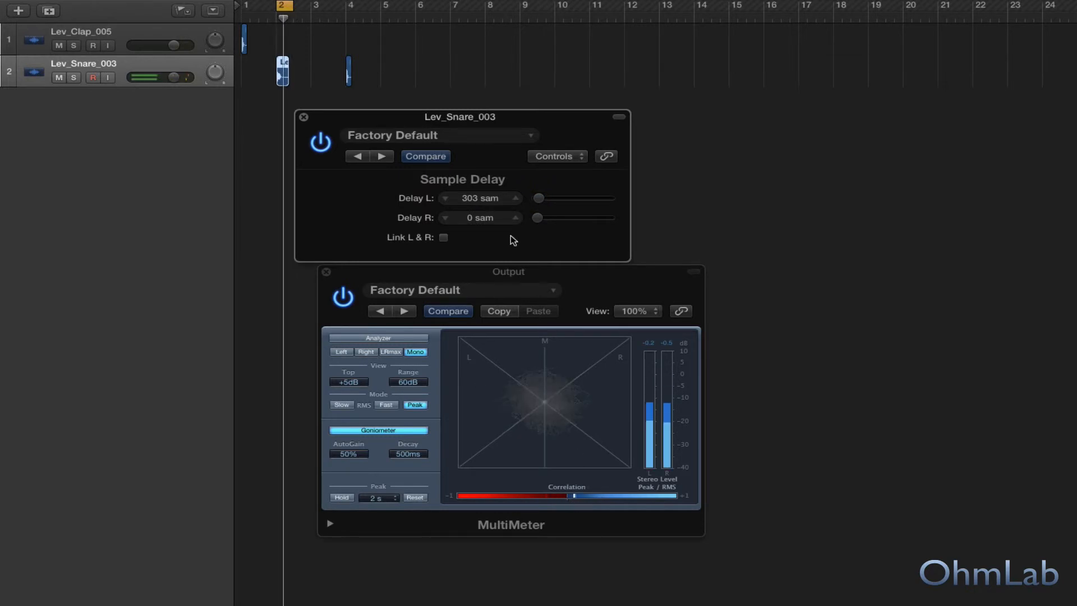
pyautogui.click(303, 118)
# Move the cycle region back to bar 1 and set the Lev_Clap_005 track's left Sample Delay to 303 samples during playback
pyautogui.click(124, 38)
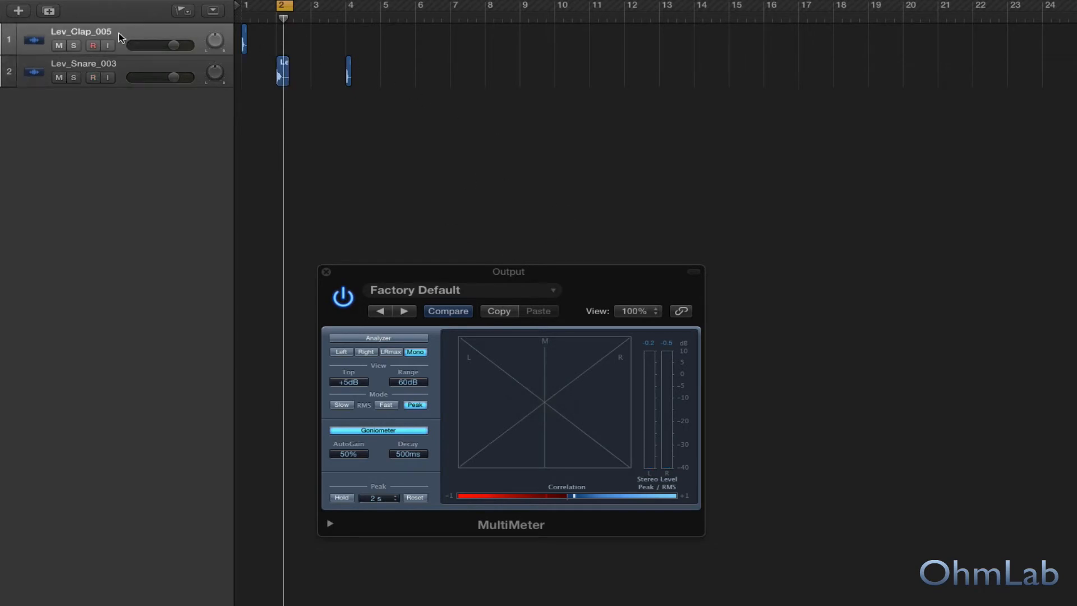
pyautogui.moveTo(288, 6); pyautogui.dragTo(256, 6)
pyautogui.click(107, 32)
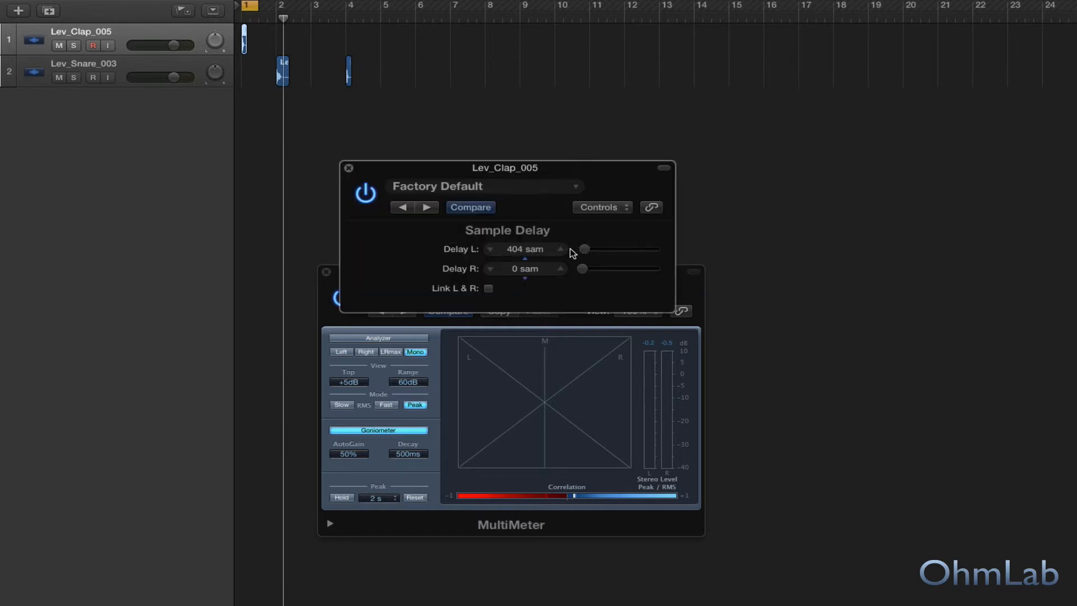
pyautogui.press('space')
pyautogui.moveTo(584, 249); pyautogui.dragTo(584, 248)
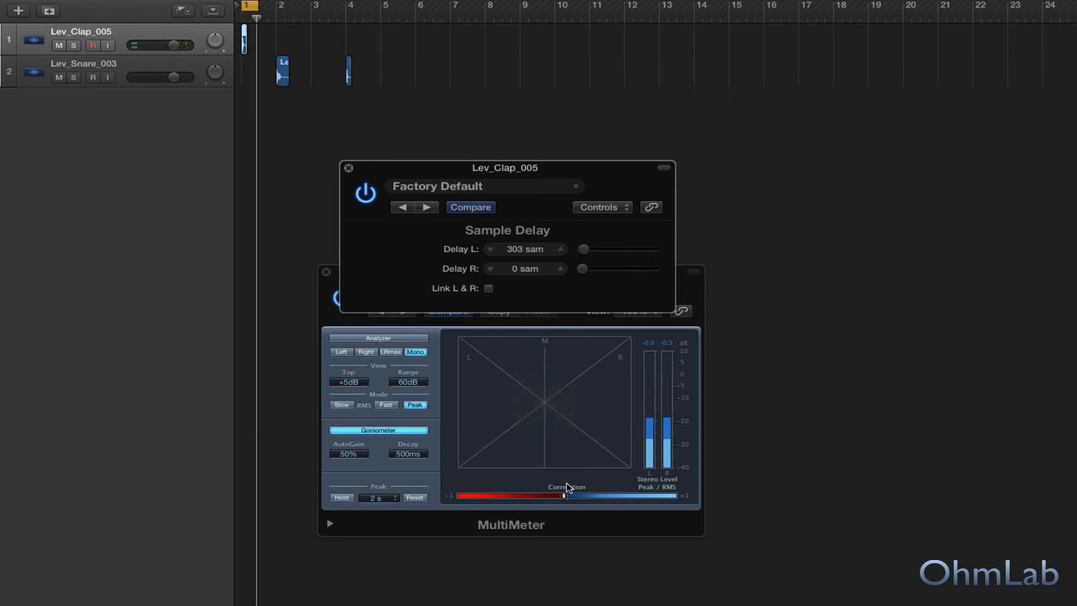
# Bypass and re-enable the clap's Sample Delay to compare the phase correlation, ending with playback stopped
pyautogui.click(366, 193)
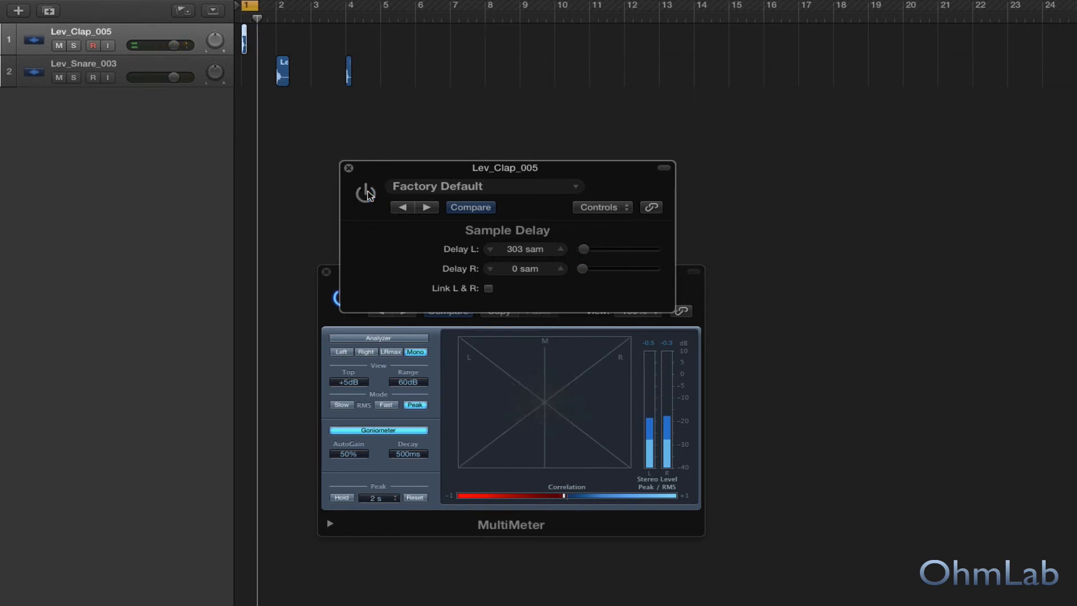
pyautogui.click(366, 193)
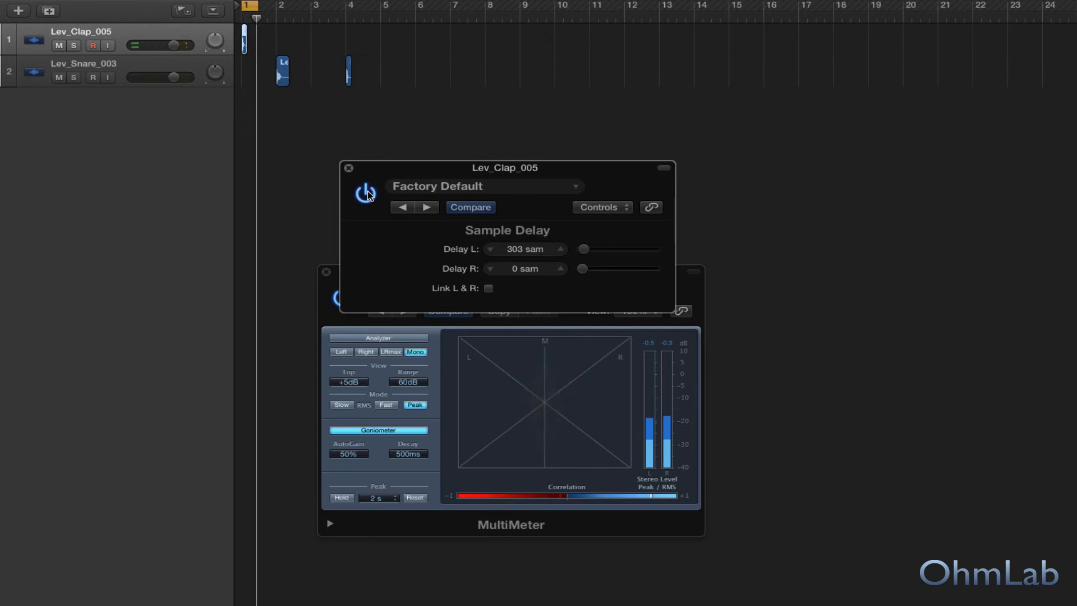
pyautogui.press('space')
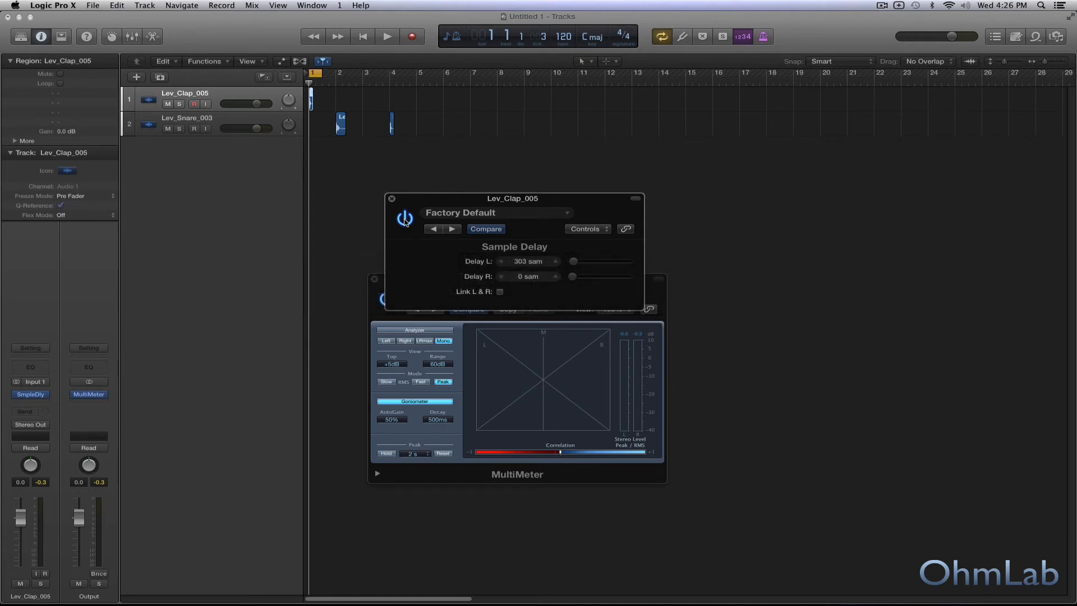
# Switch the clap's Sample Delay off and back on, and close both the Sample Delay and MultiMeter windows
pyautogui.click(405, 220)
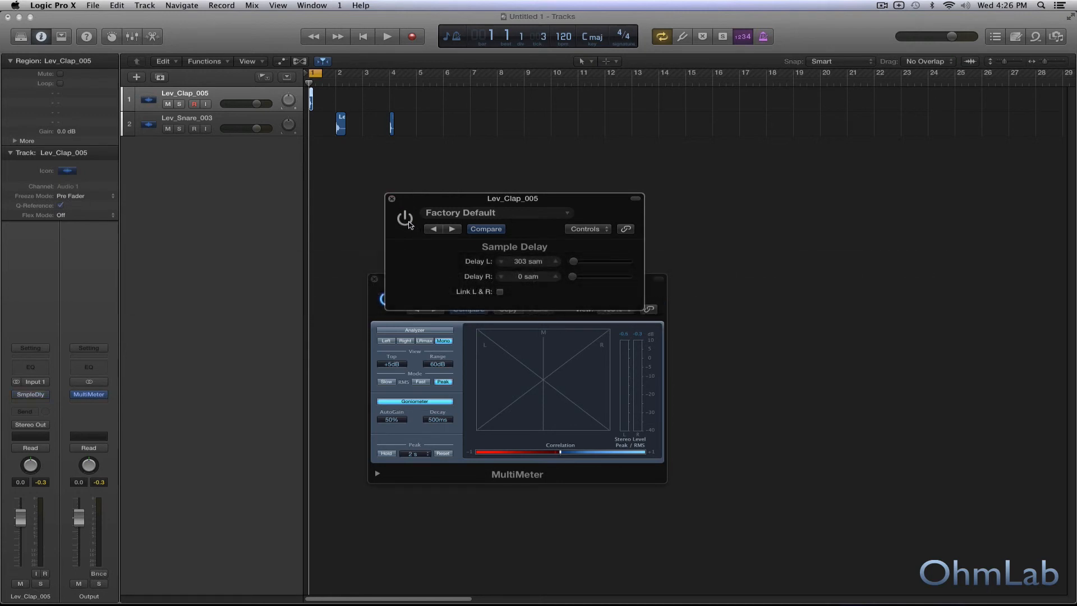
pyautogui.click(405, 220)
pyautogui.click(391, 198)
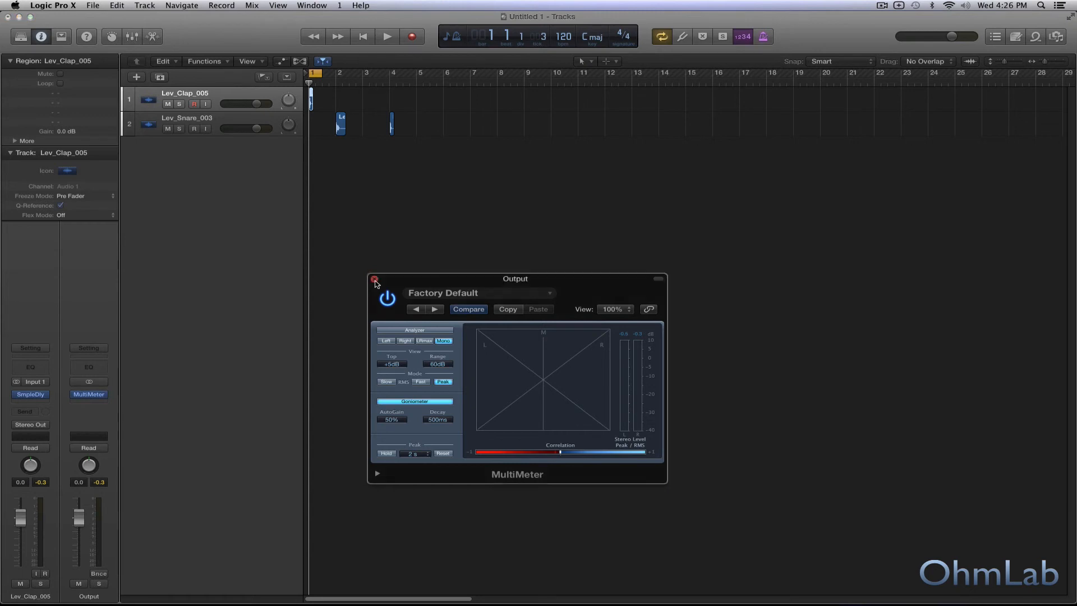
pyautogui.click(375, 280)
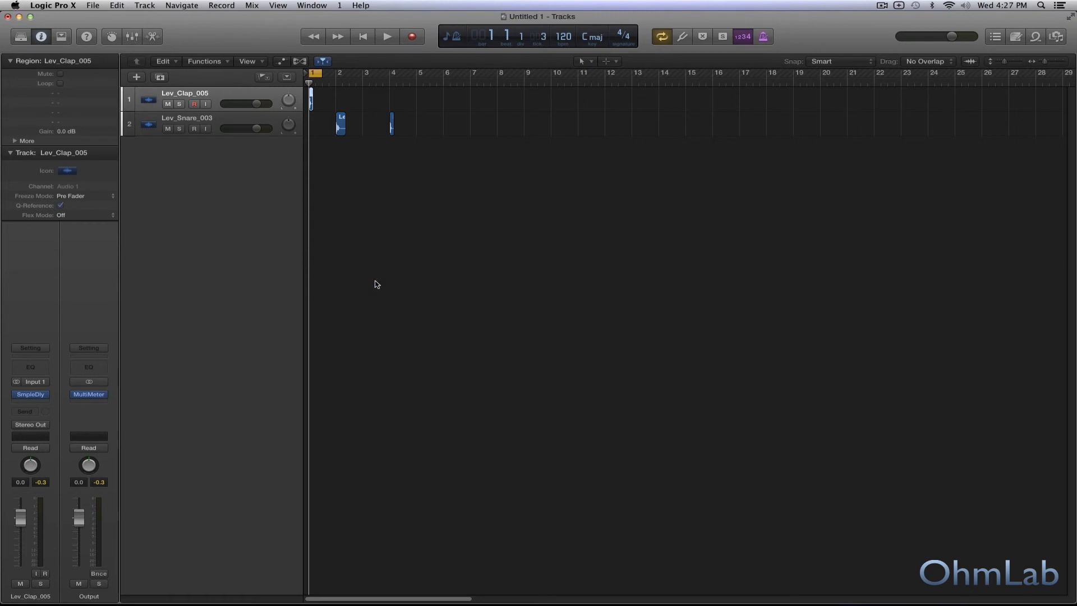